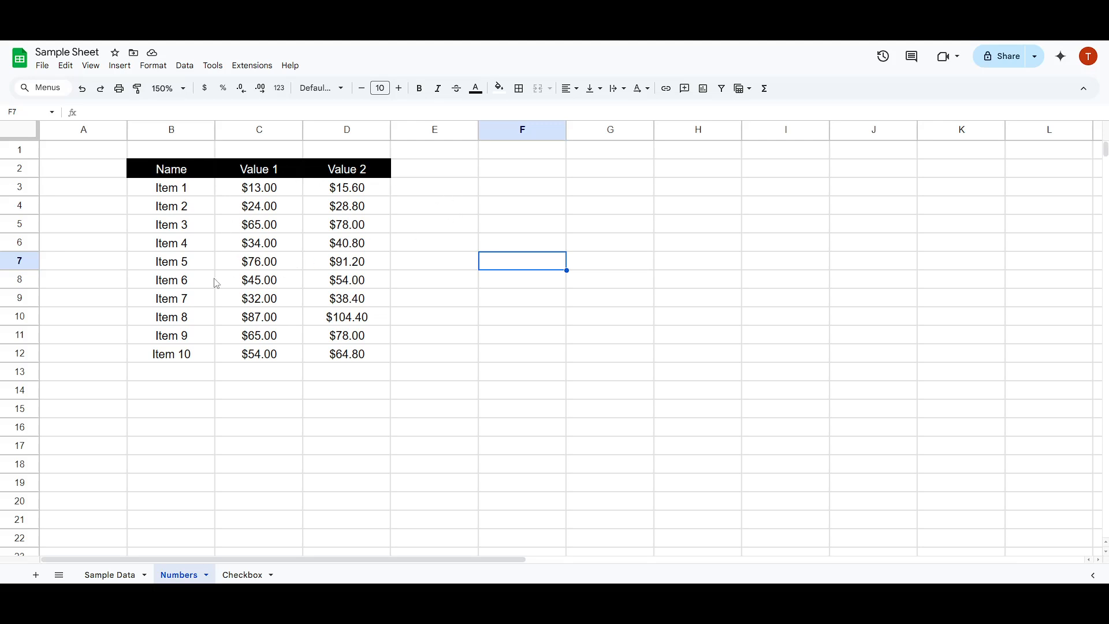
pyautogui.moveTo(165, 188); pyautogui.dragTo(199, 335)
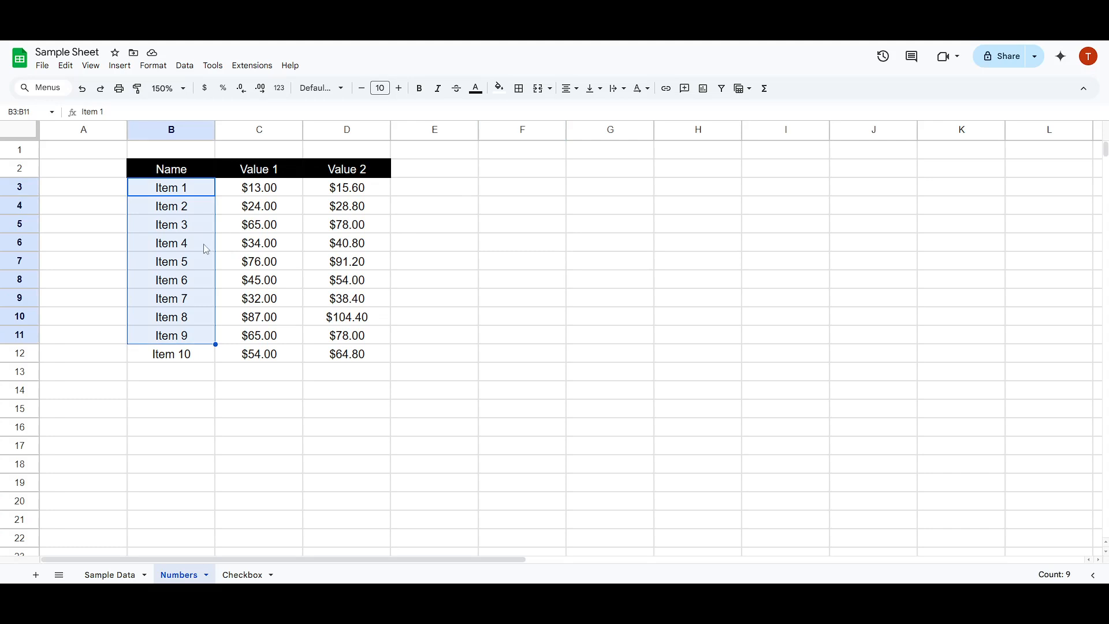
pyautogui.moveTo(208, 179); pyautogui.dragTo(356, 177)
pyautogui.hotkey('ctrl', 'z')
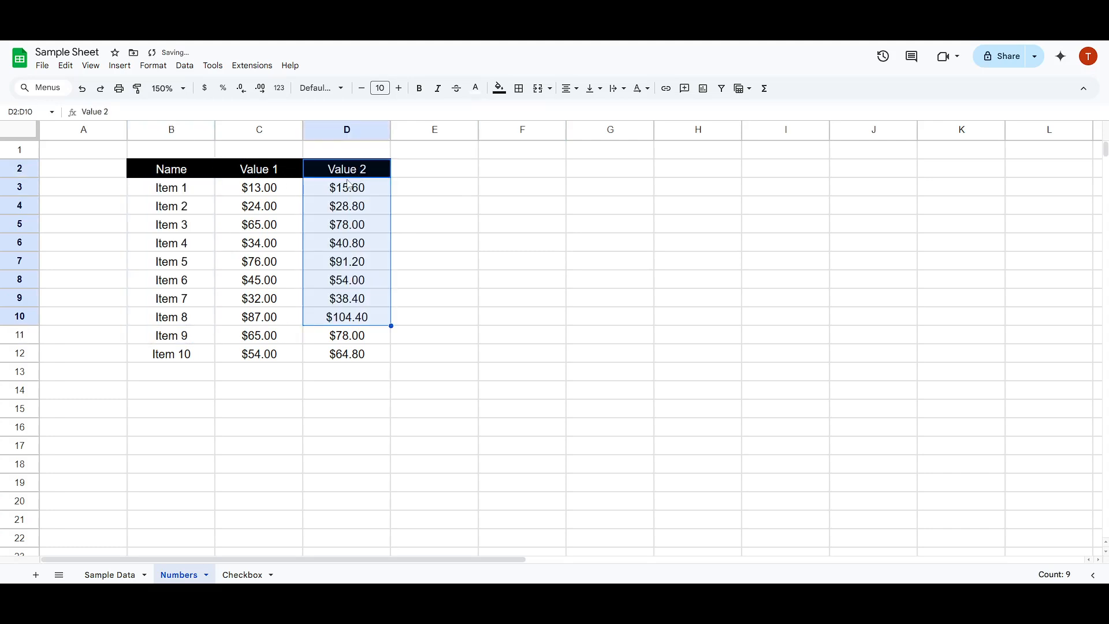
pyautogui.moveTo(363, 172); pyautogui.dragTo(202, 174)
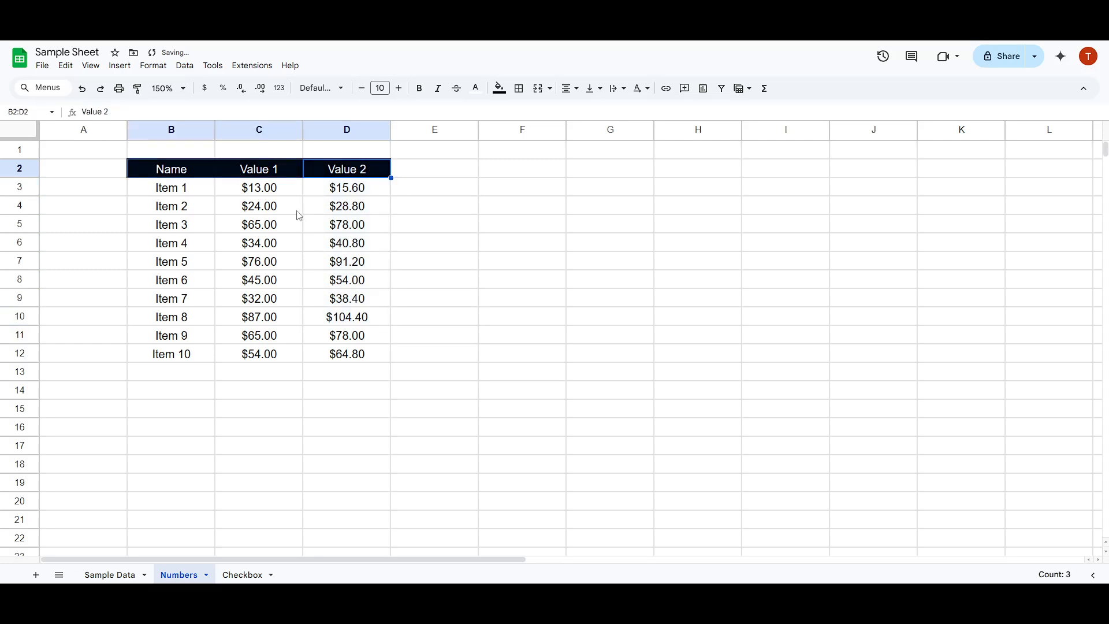
pyautogui.click(374, 243)
pyautogui.click(465, 279)
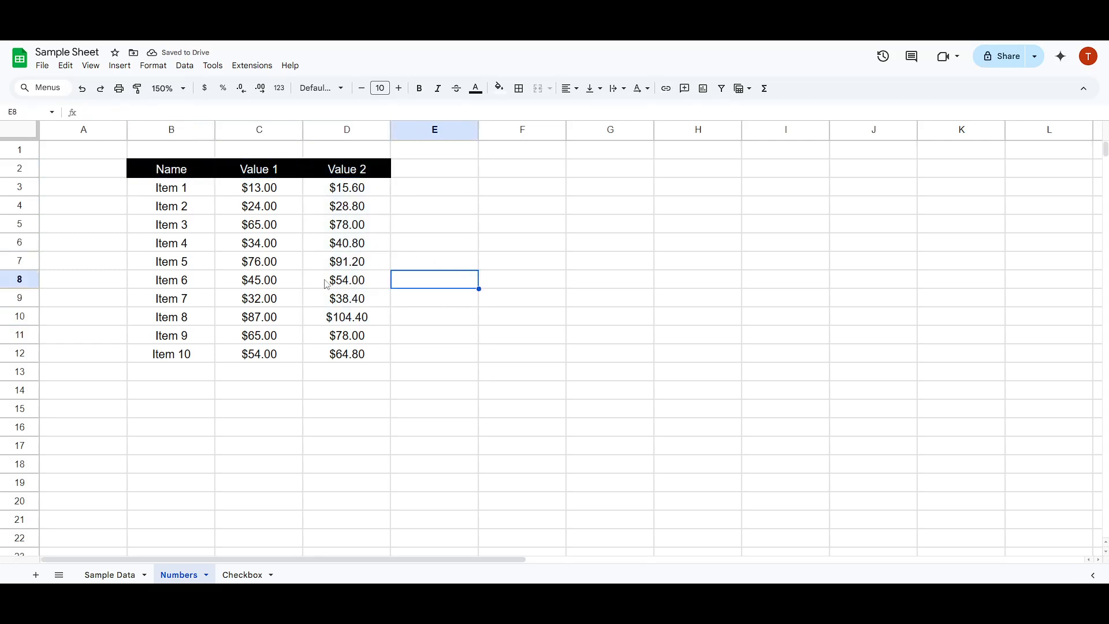
# - Insert a chart from the table in B2:D12 and move it up beside the data
pyautogui.moveTo(159, 172); pyautogui.dragTo(341, 355)
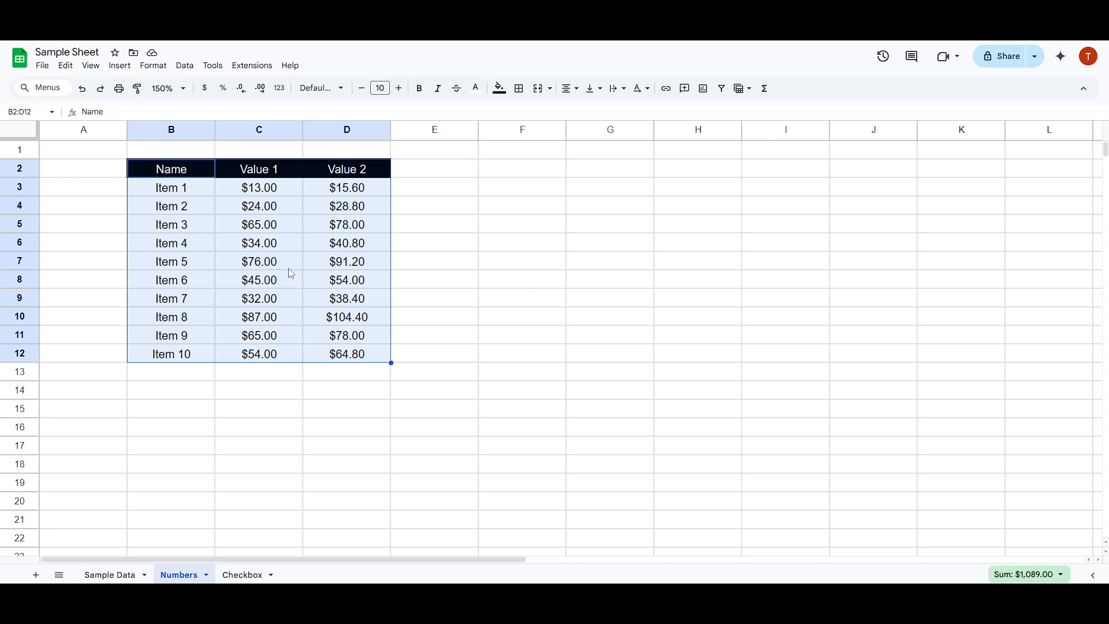
pyautogui.click(113, 69)
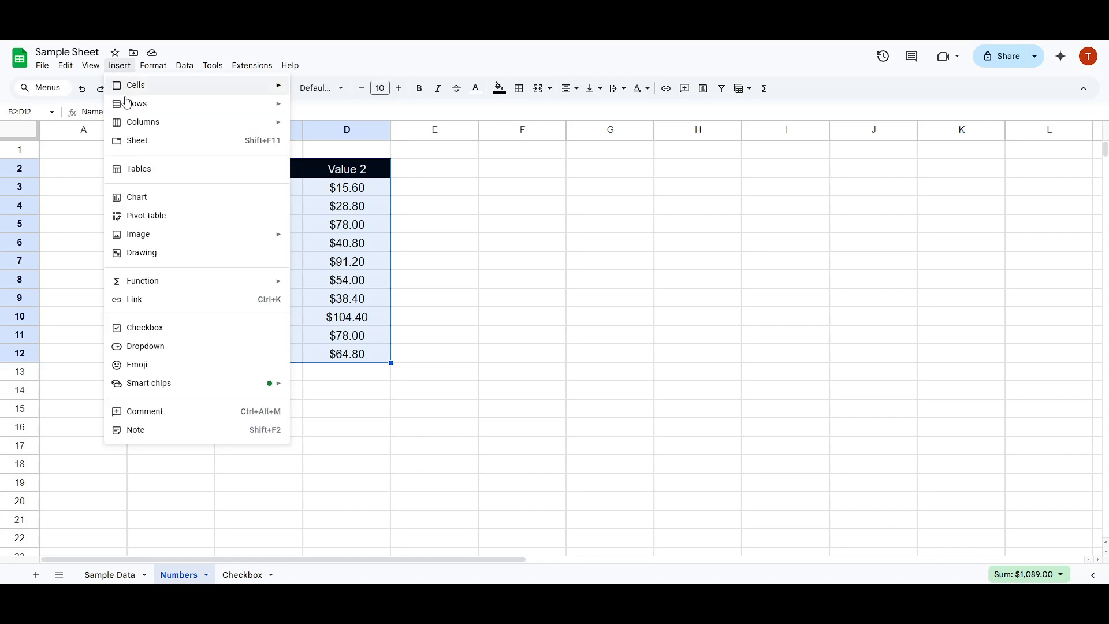
pyautogui.click(152, 202)
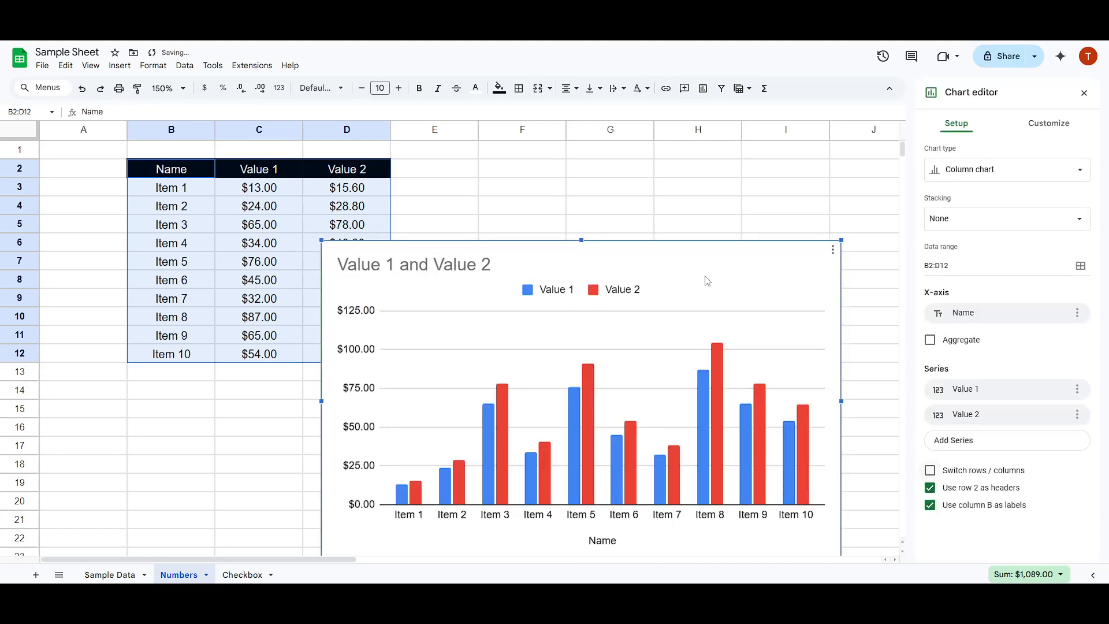
pyautogui.moveTo(707, 282); pyautogui.dragTo(735, 204)
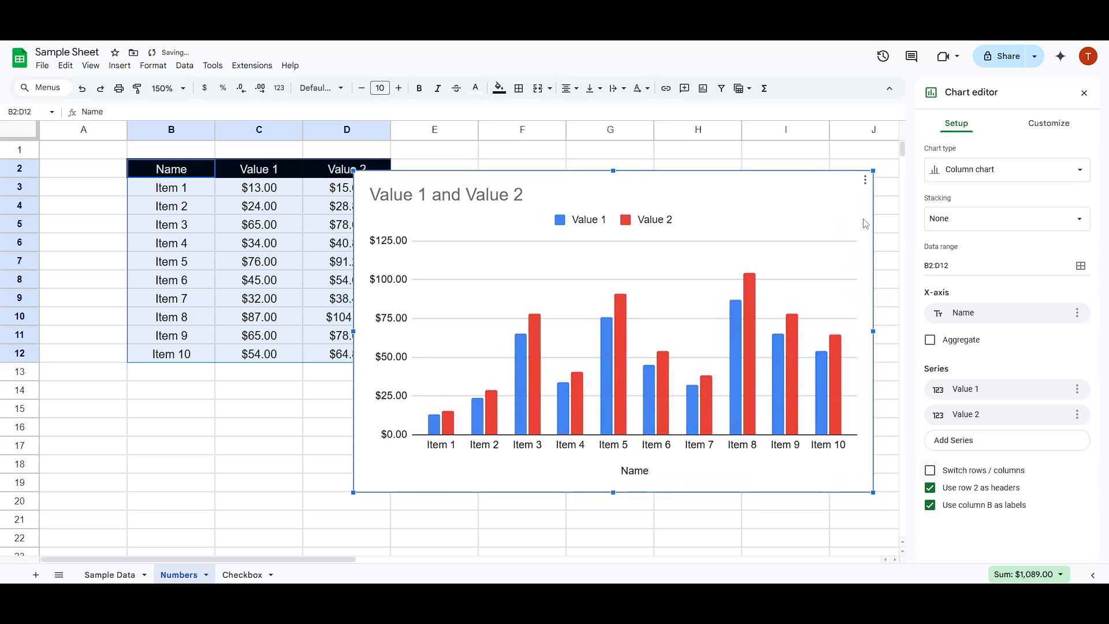
# - Browse the available chart types and change the column chart to a Line chart
pyautogui.click(1029, 180)
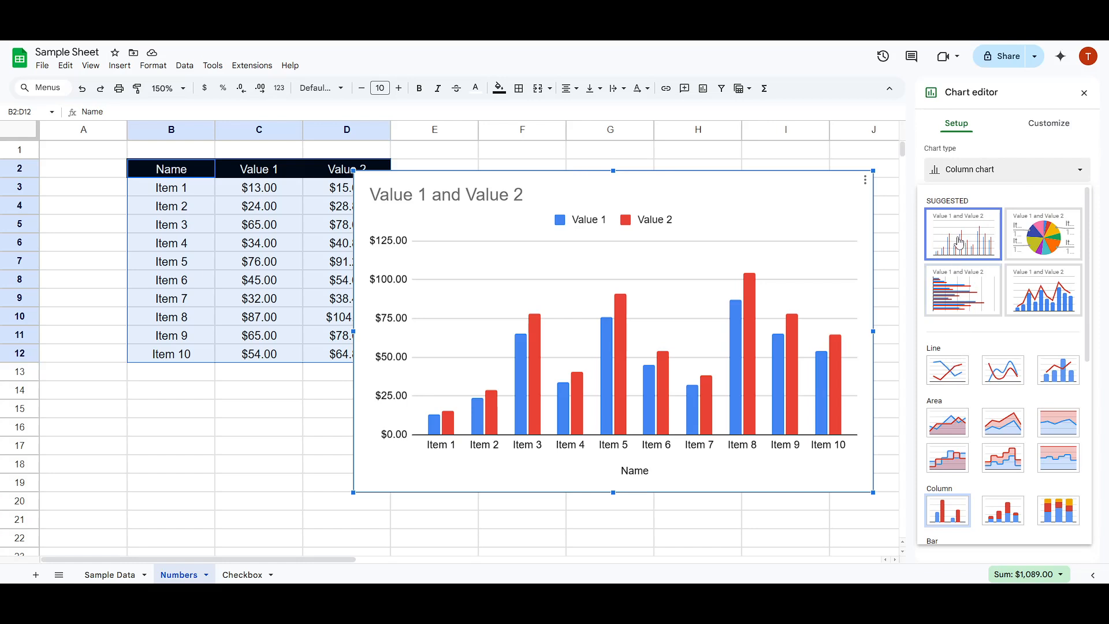
pyautogui.scroll(-1, 963, 257)
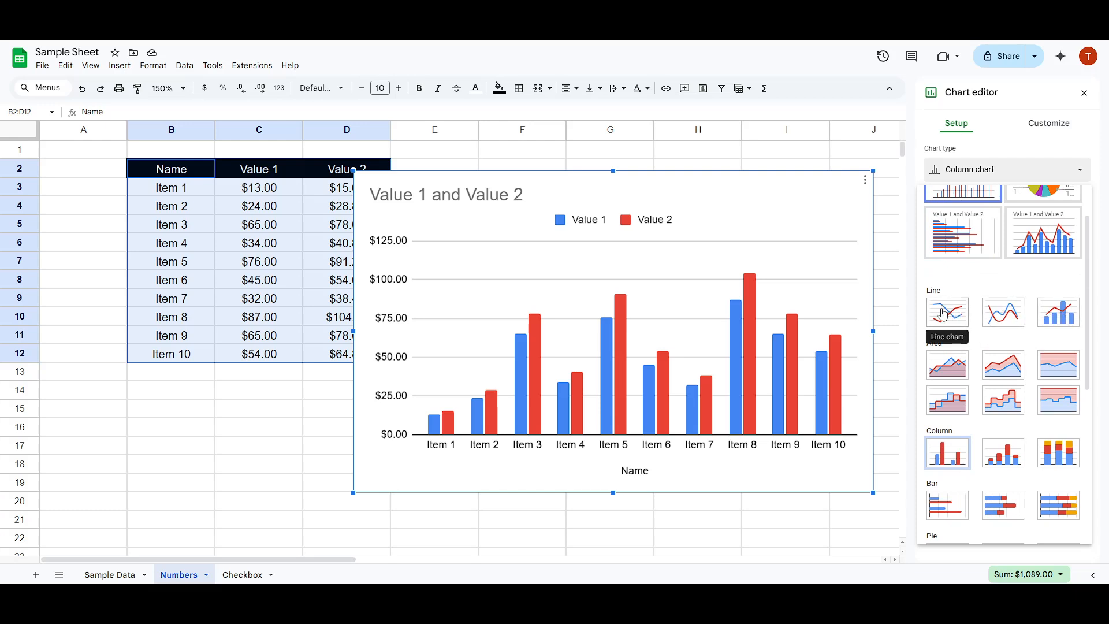
pyautogui.click(970, 171)
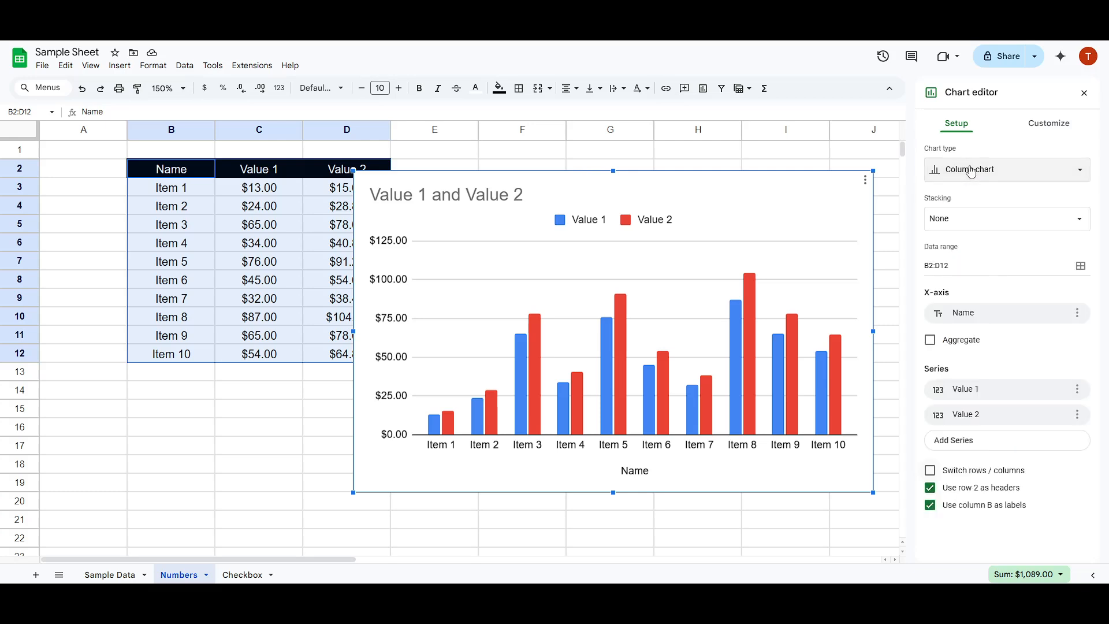
pyautogui.click(970, 171)
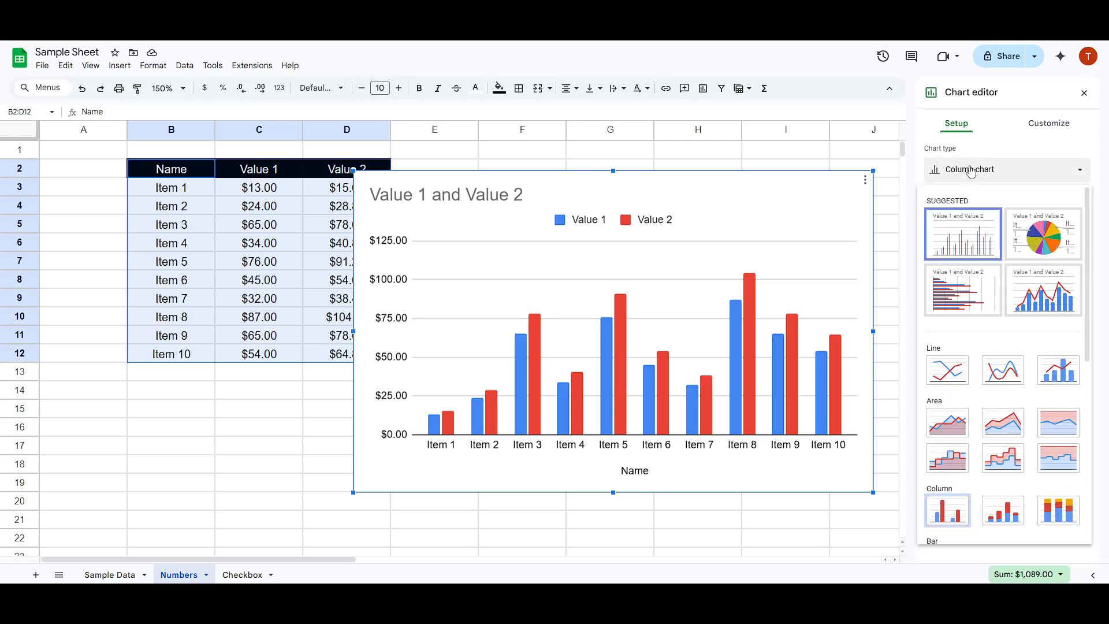
pyautogui.click(947, 369)
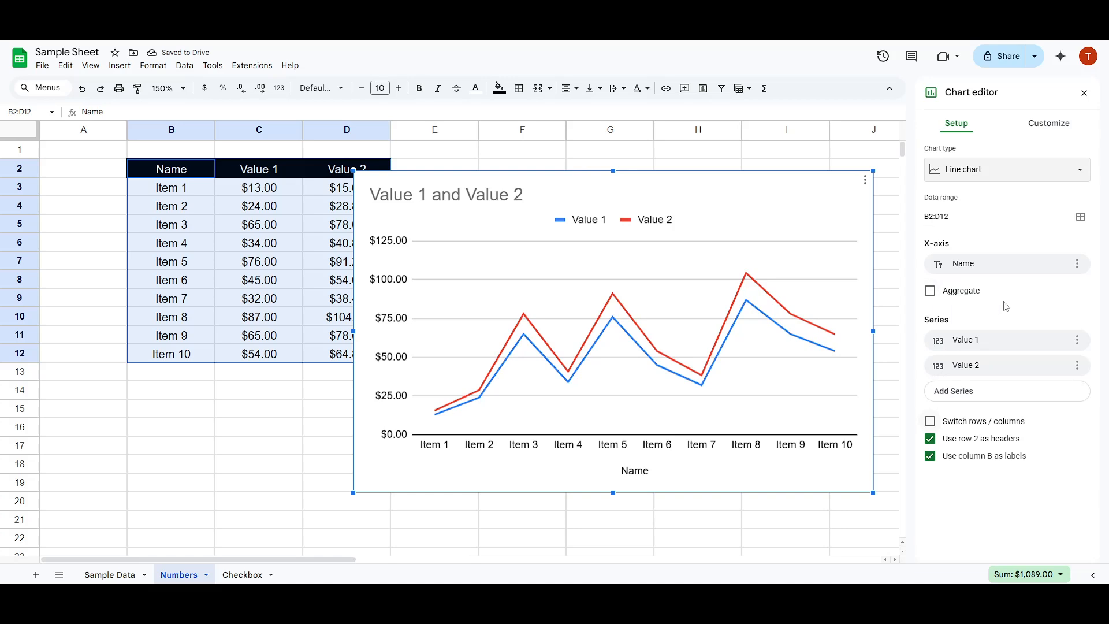
# - Try the Smooth line chart and Combo chart types on the chart of both value series
pyautogui.click(993, 170)
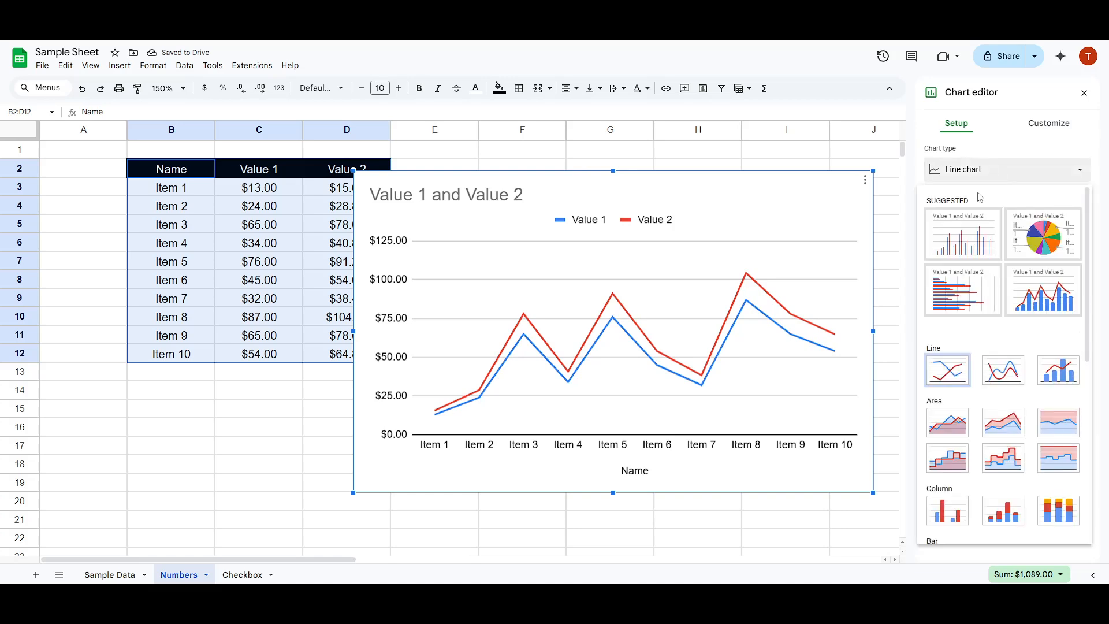
pyautogui.click(994, 377)
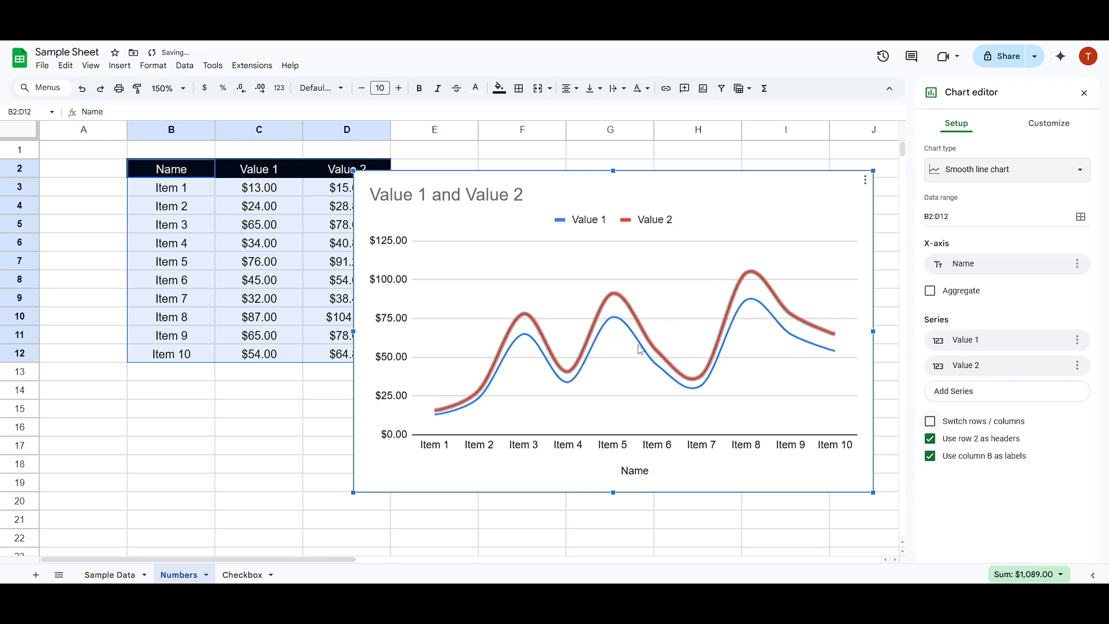
pyautogui.click(982, 176)
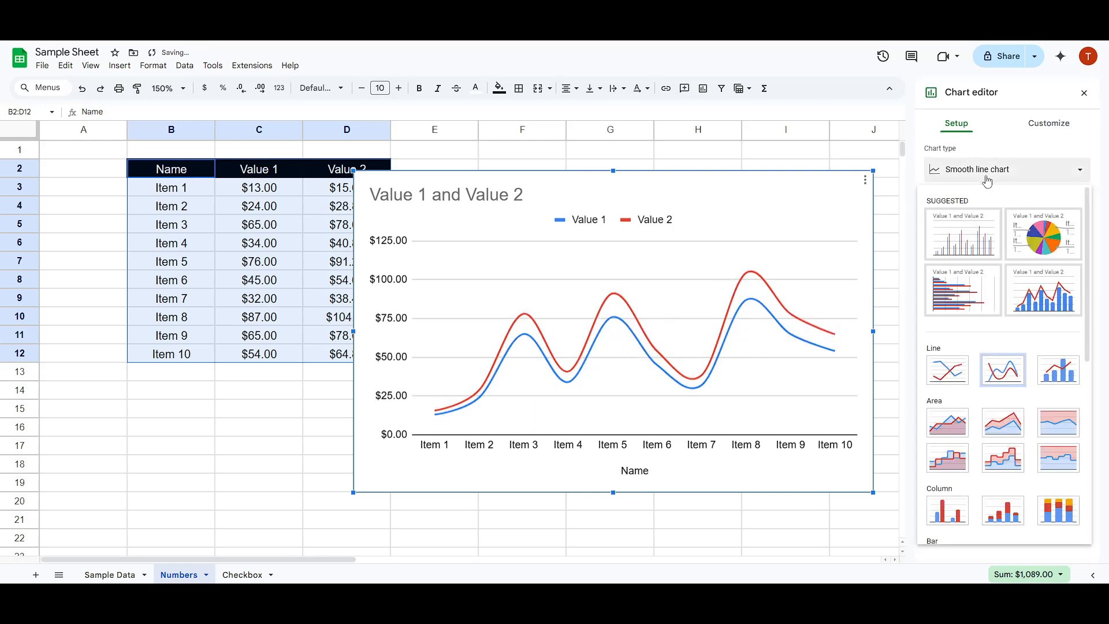
pyautogui.click(1065, 376)
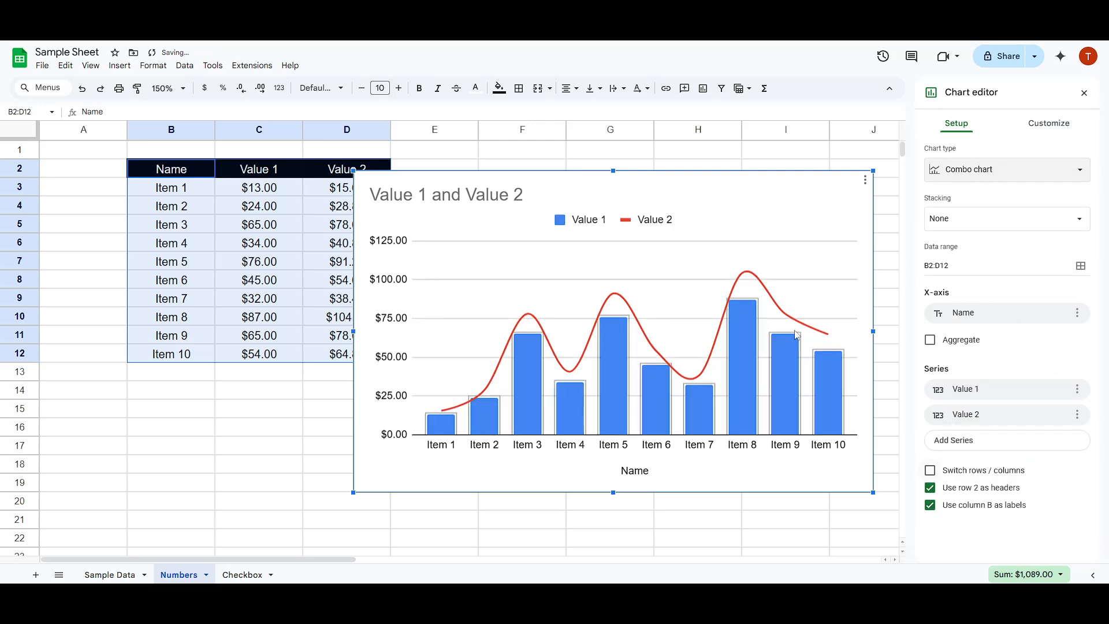
# - Set the chart type to Smooth line chart
pyautogui.click(982, 171)
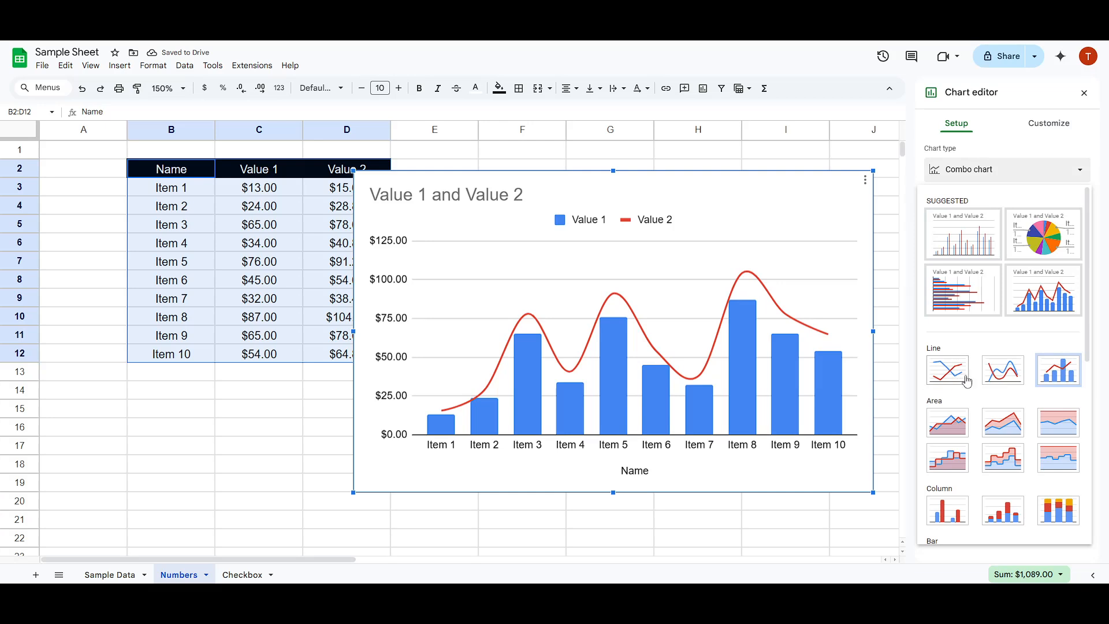
pyautogui.click(994, 377)
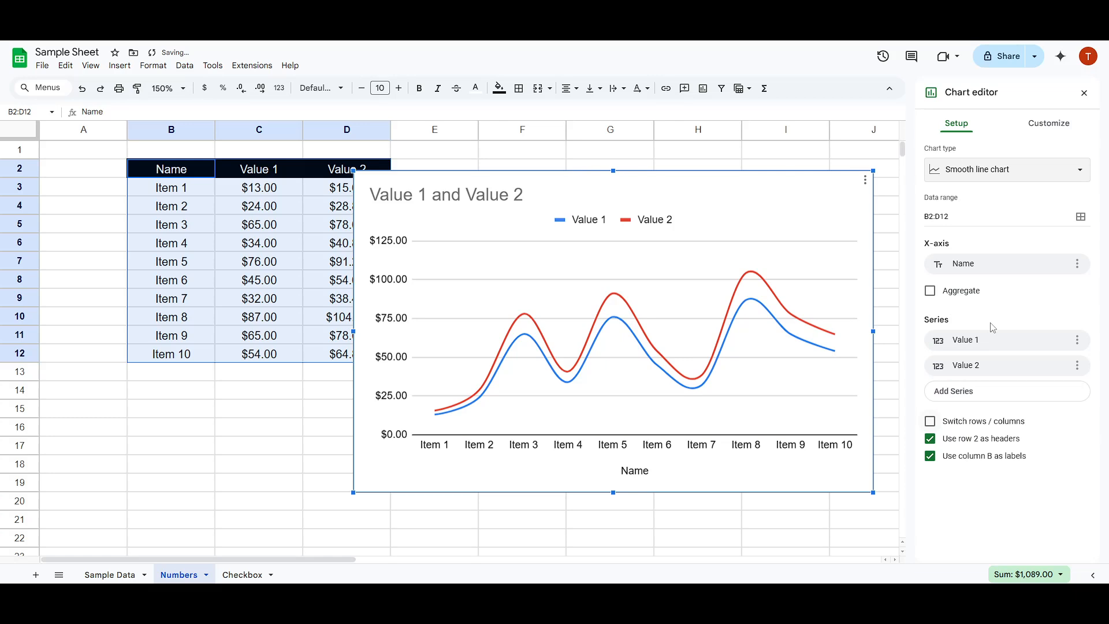
# - Set the chart's background color to light yellow in its chart style settings
pyautogui.click(1045, 124)
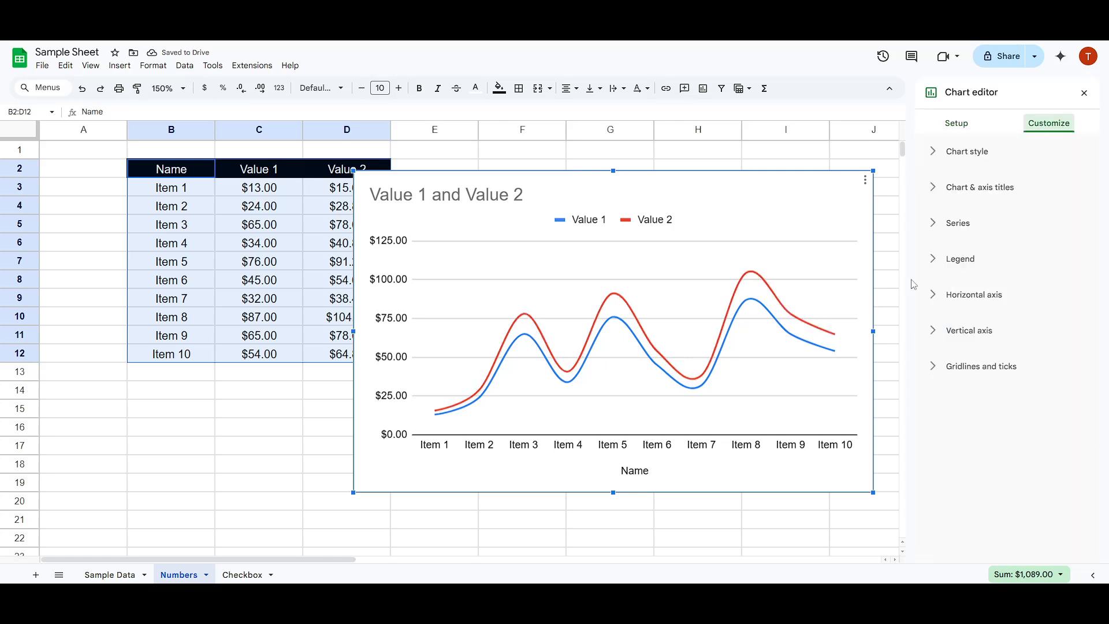
pyautogui.click(983, 154)
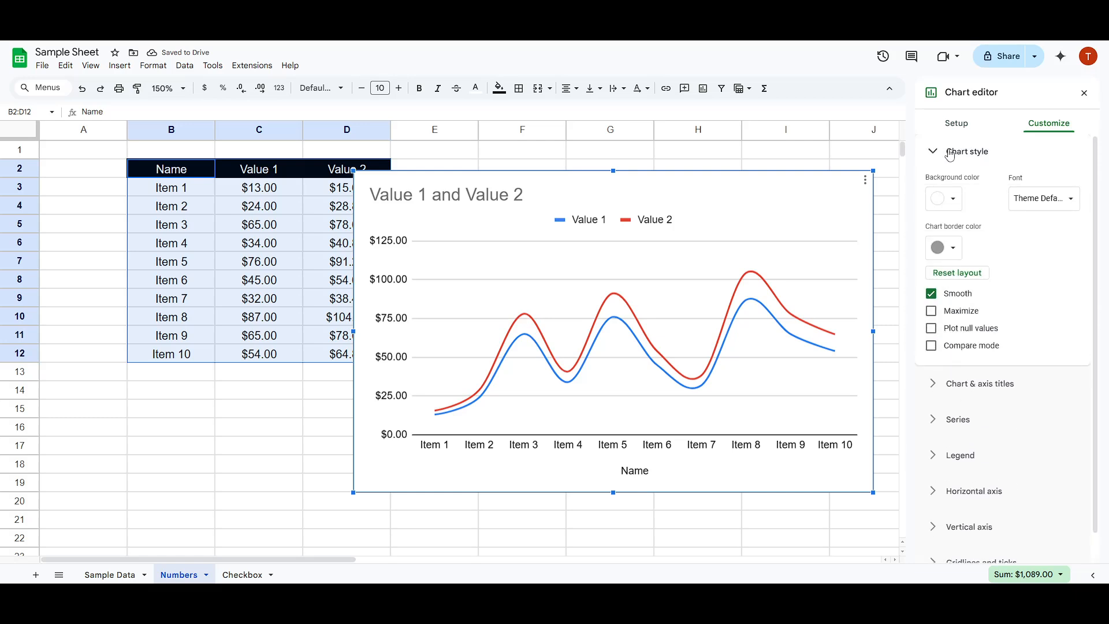
pyautogui.click(947, 248)
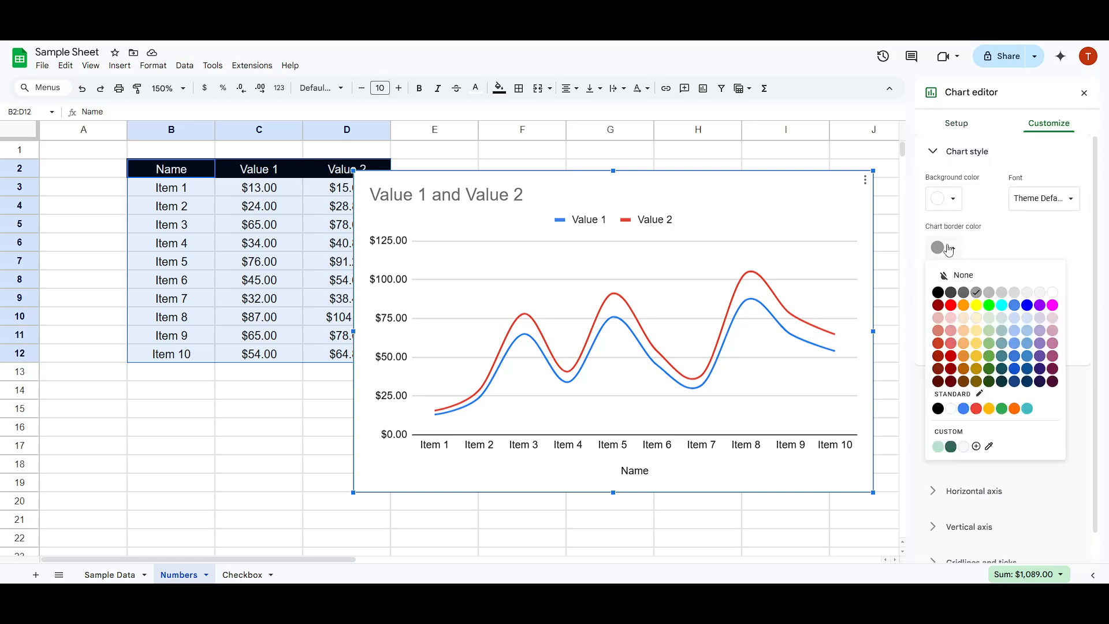
pyautogui.click(946, 249)
pyautogui.click(943, 200)
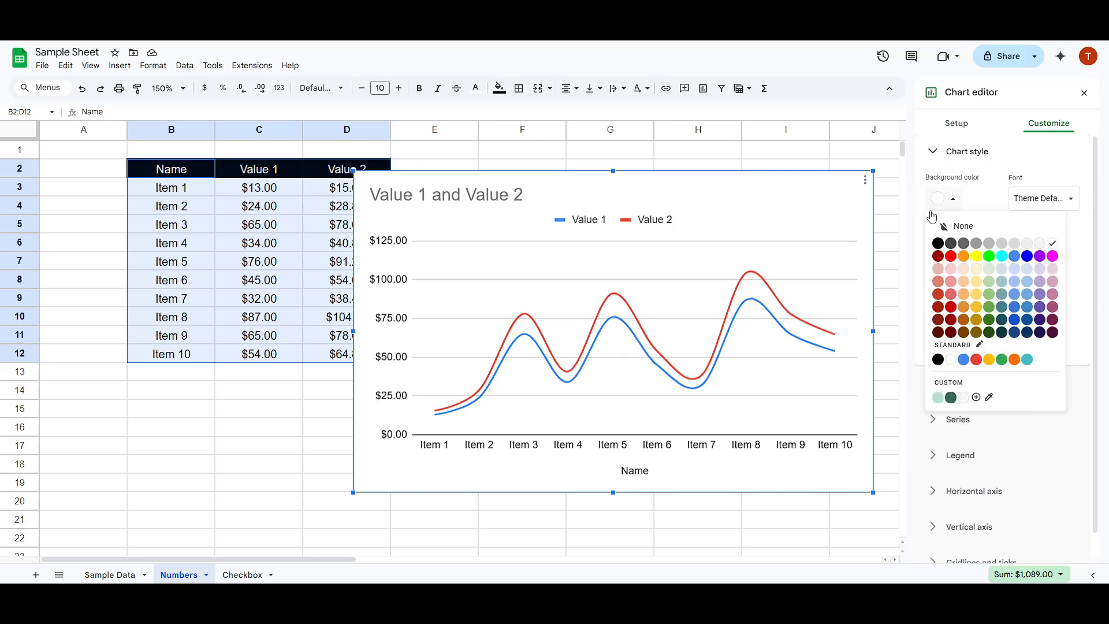
pyautogui.click(976, 295)
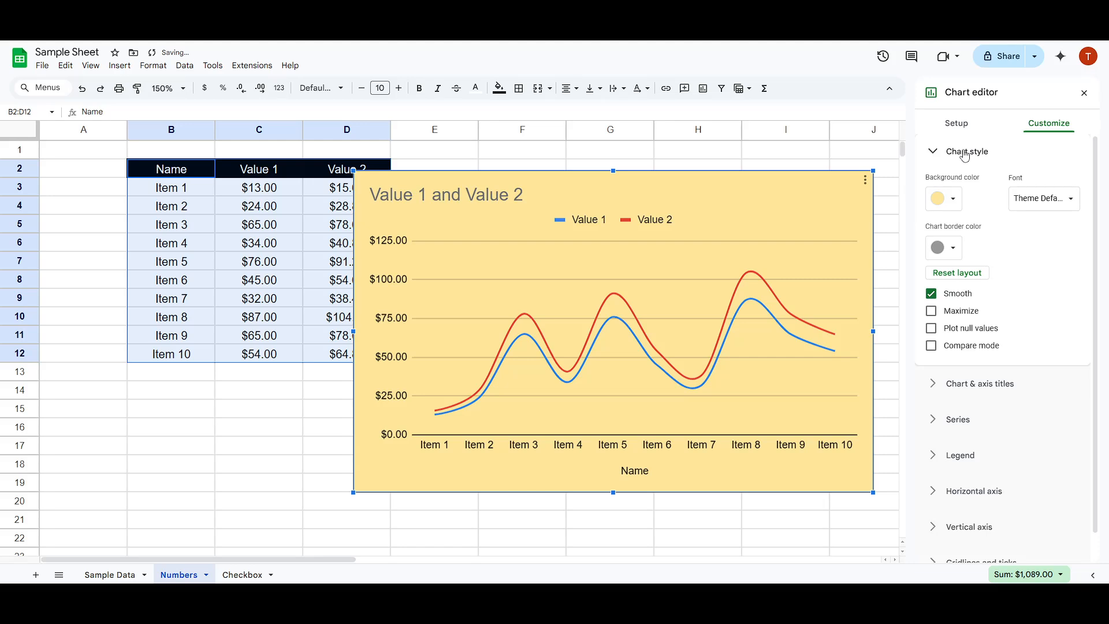
pyautogui.click(945, 152)
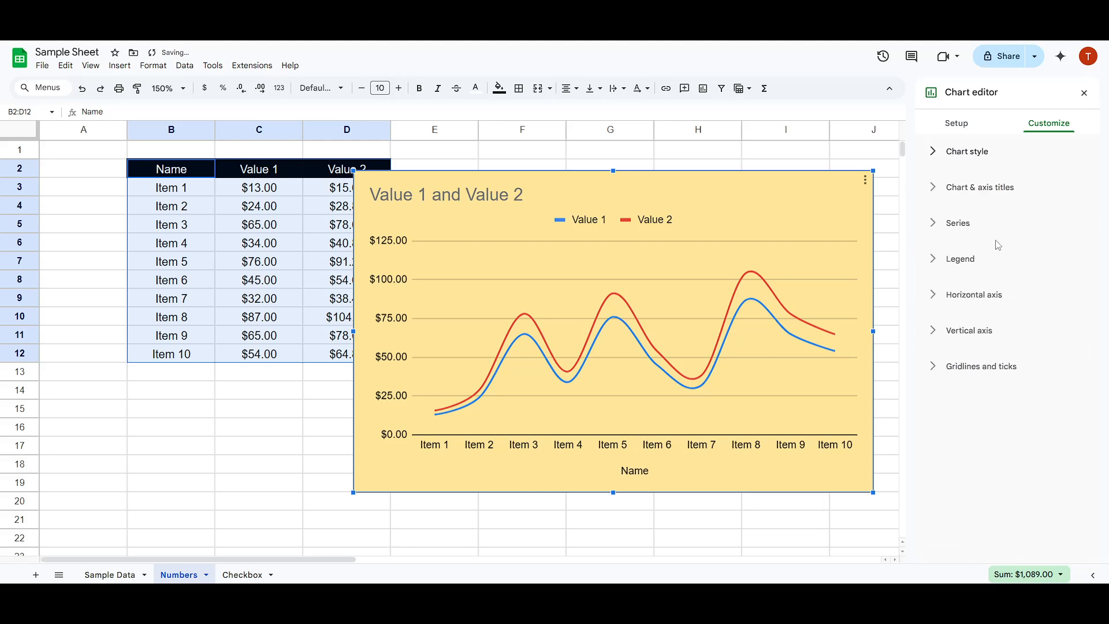
# - Set the chart's legend position to Left
pyautogui.click(954, 263)
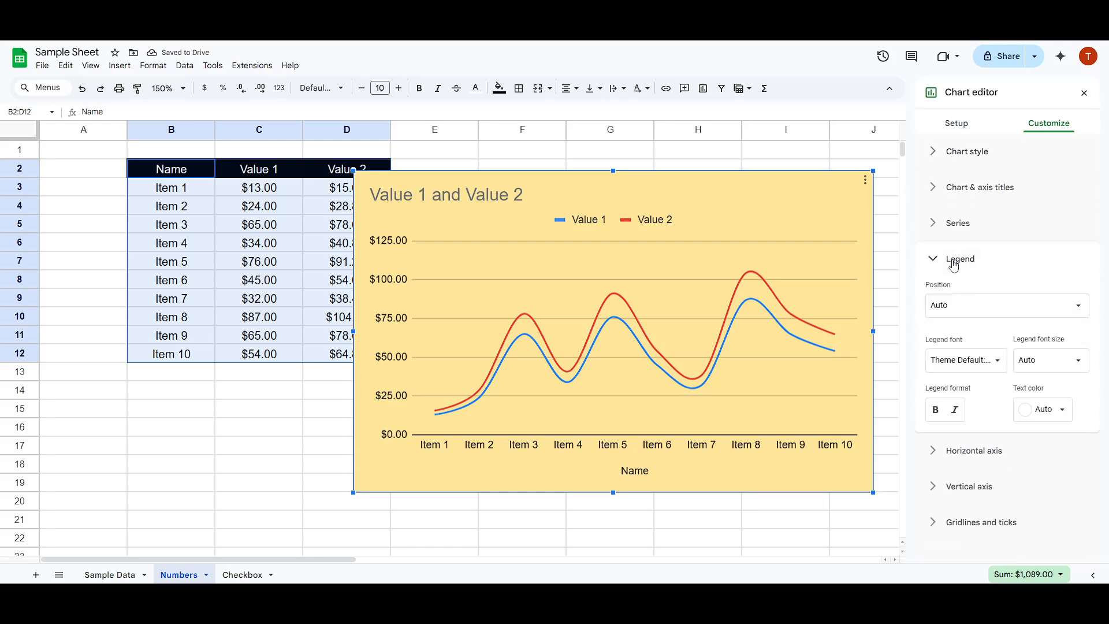
pyautogui.click(956, 307)
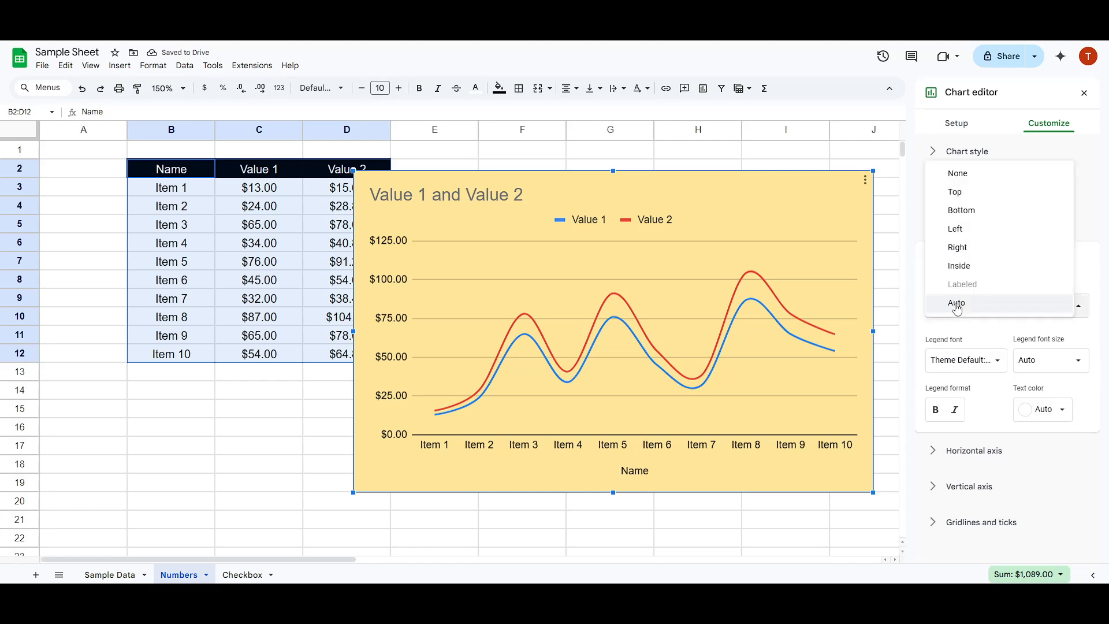
pyautogui.click(970, 231)
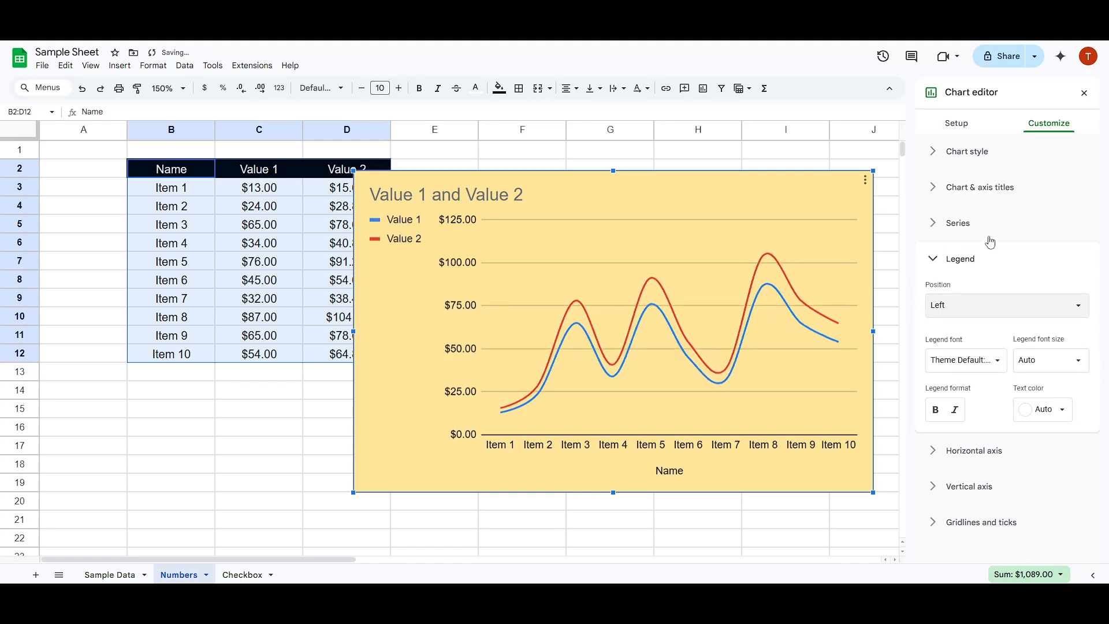
pyautogui.click(956, 263)
# - Examine the chart's series, horizontal axis, and gridlines and ticks options, including those for the vertical axis
pyautogui.click(959, 224)
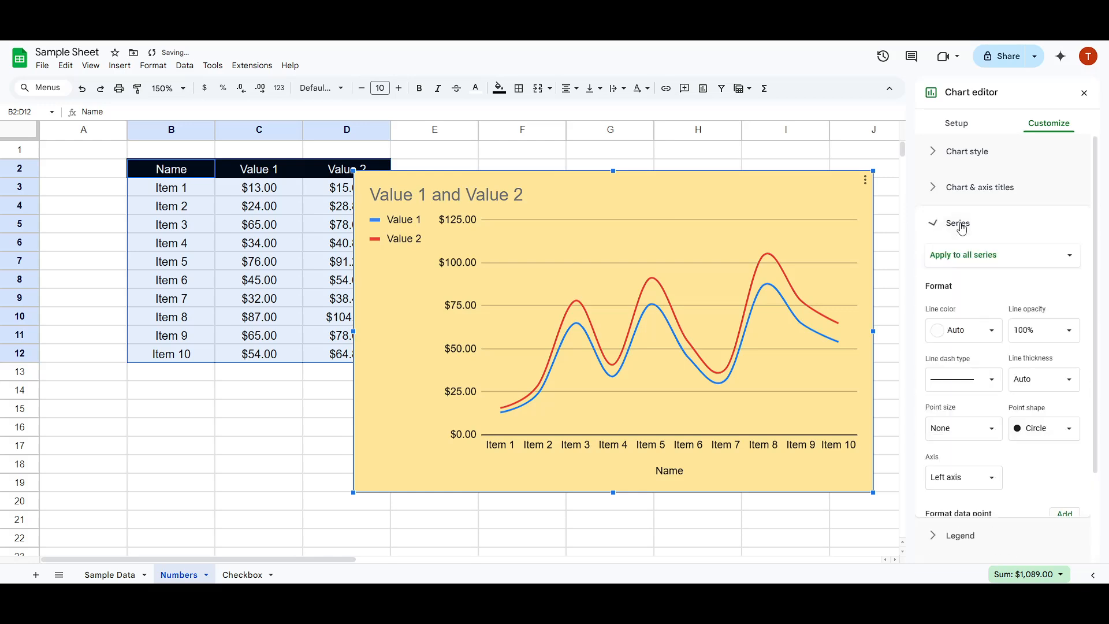
pyautogui.click(960, 226)
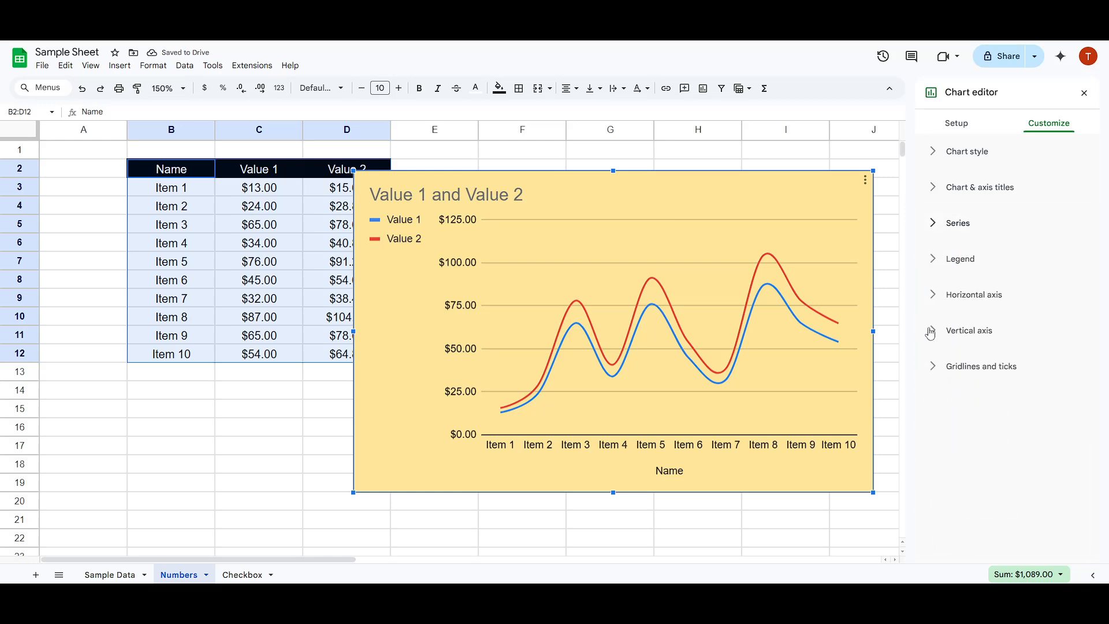
pyautogui.click(987, 302)
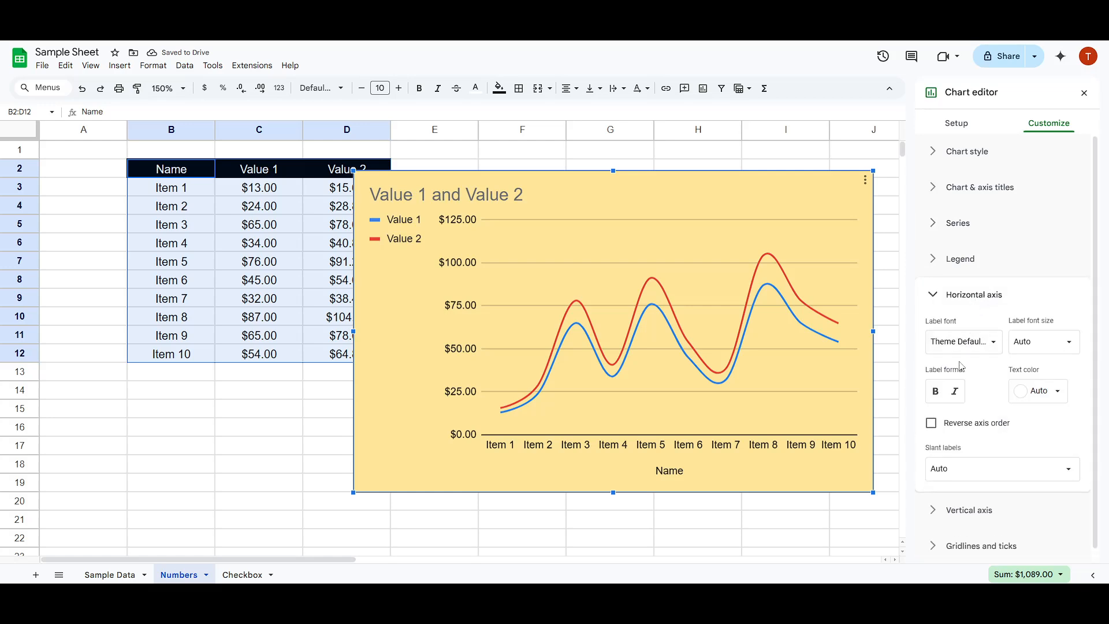
pyautogui.click(986, 289)
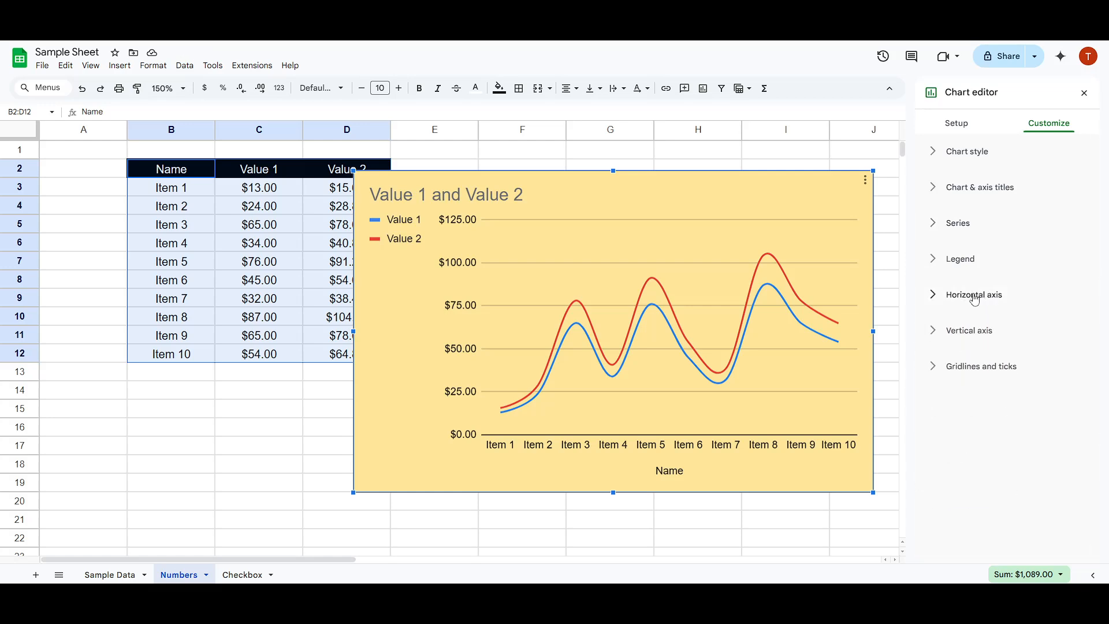
pyautogui.click(982, 366)
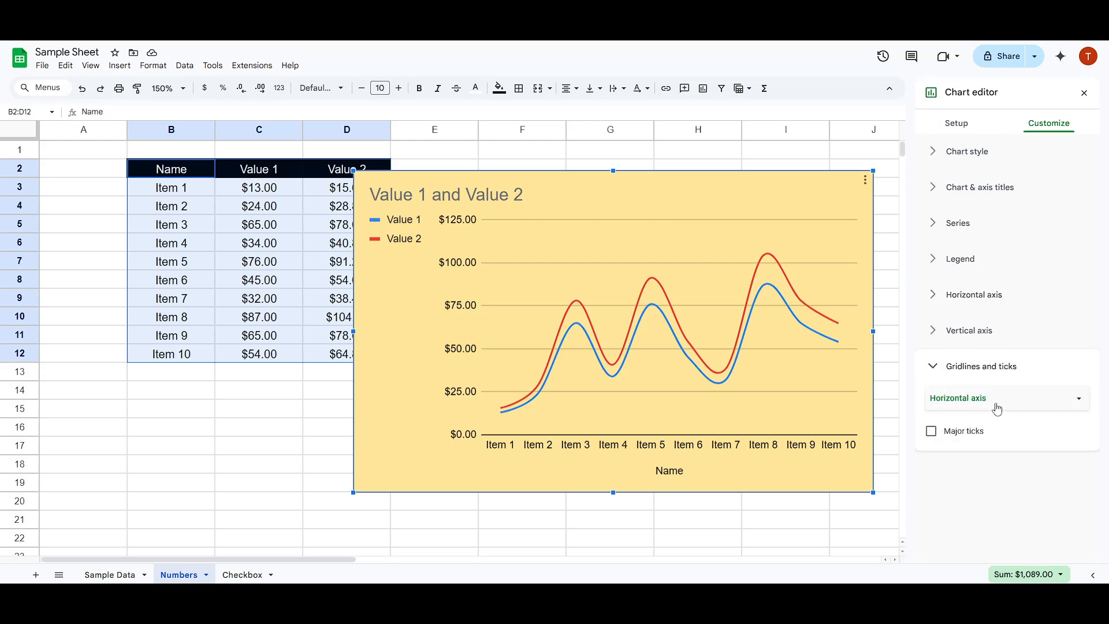
pyautogui.click(984, 404)
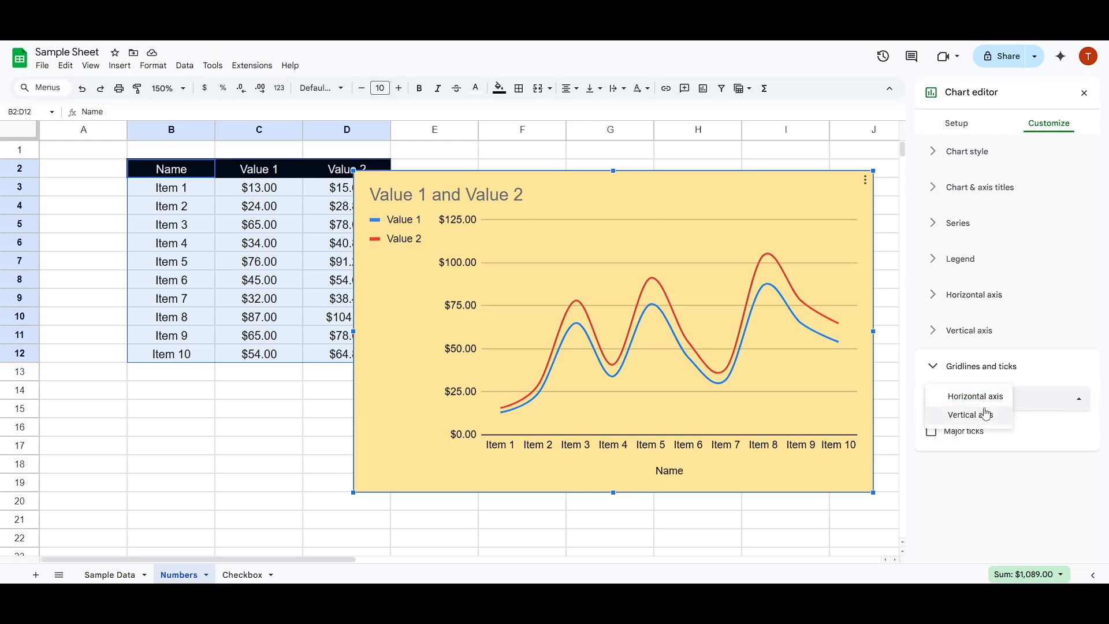
pyautogui.click(985, 416)
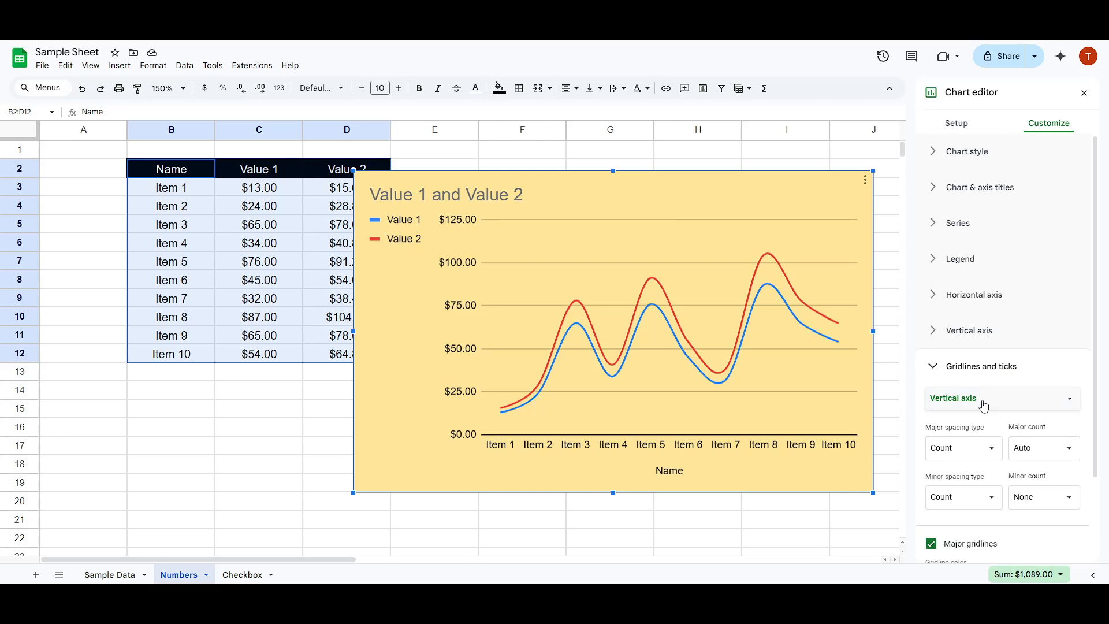
pyautogui.click(981, 399)
pyautogui.click(992, 379)
pyautogui.click(1033, 368)
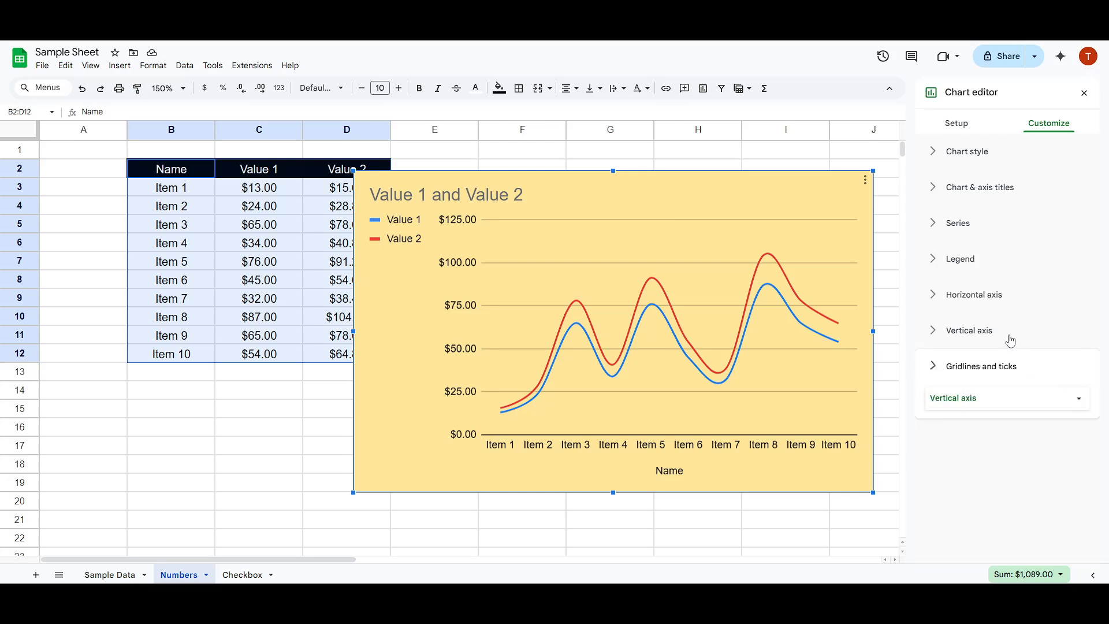
# - Open the chart and axis title settings of the chart
pyautogui.click(966, 194)
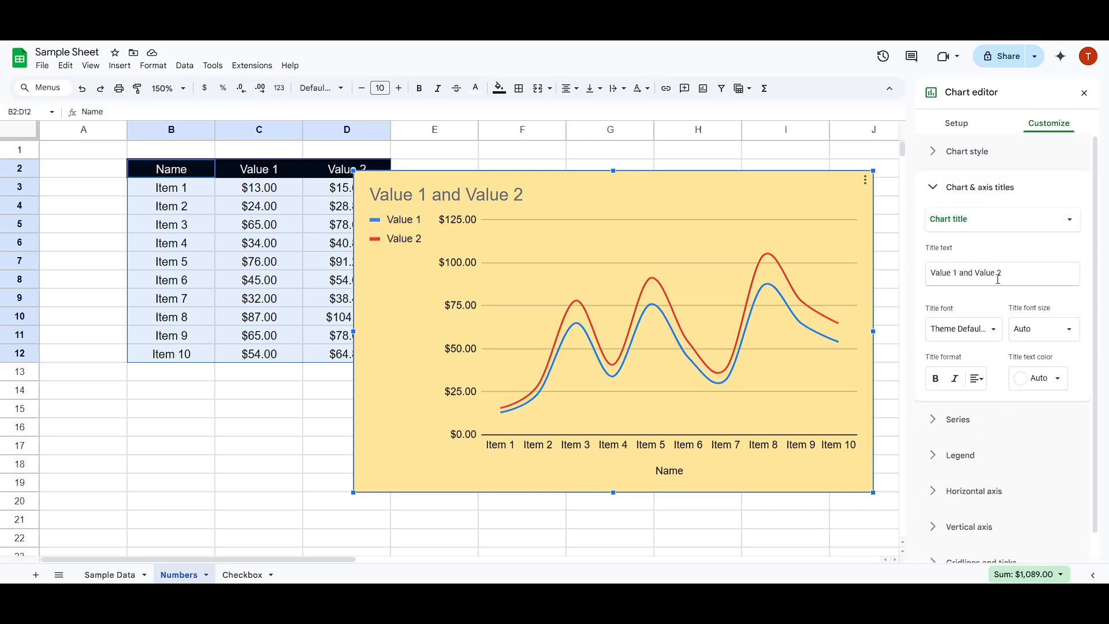